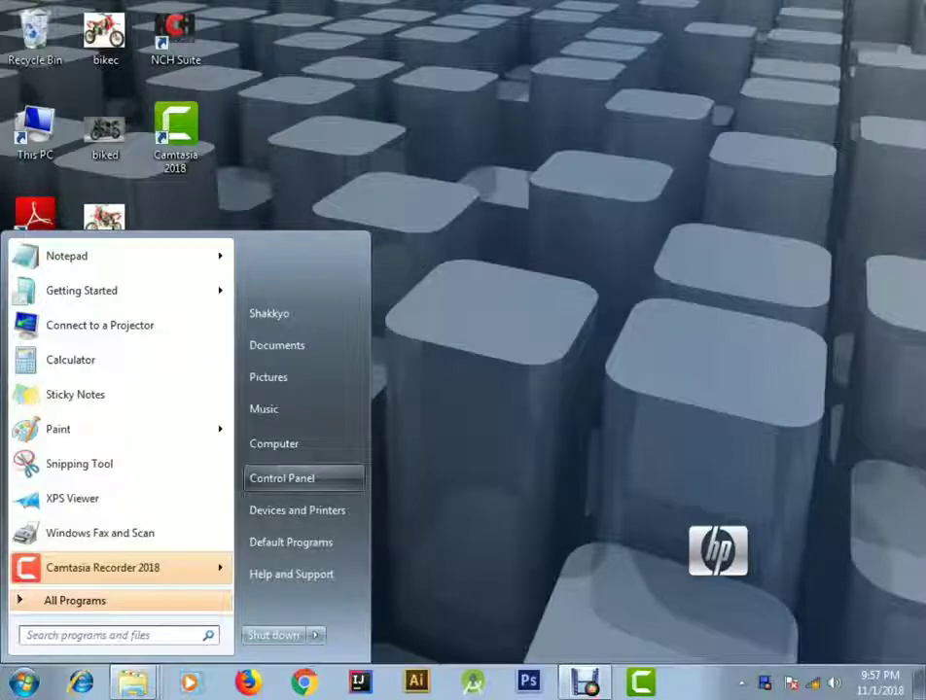
Step: Open Programs and Features in Control Panel and try to uninstall Camtasia 2018
left_click(283, 478)
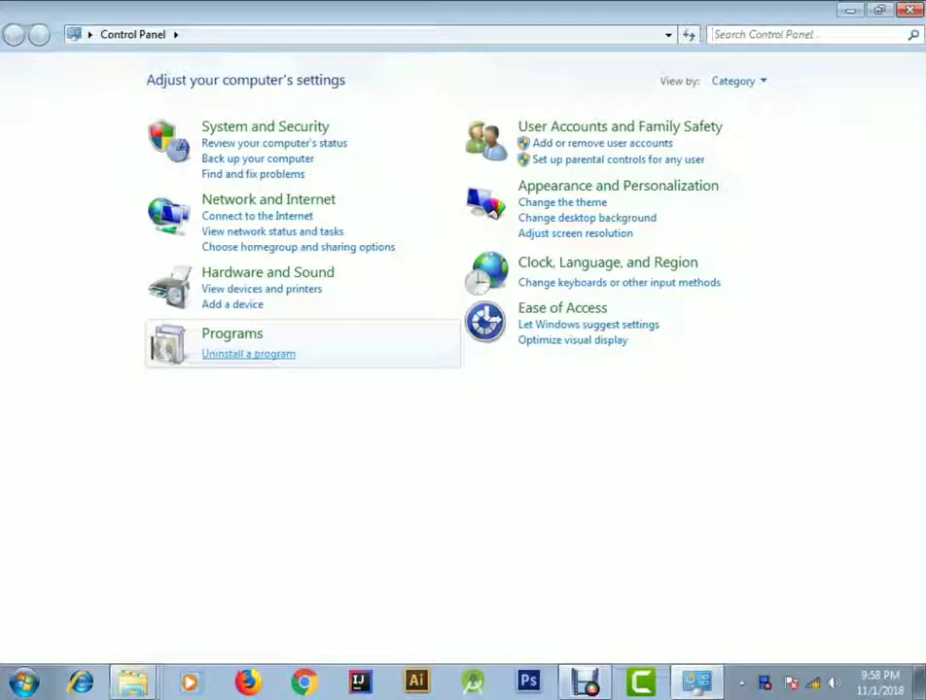
left_click(248, 355)
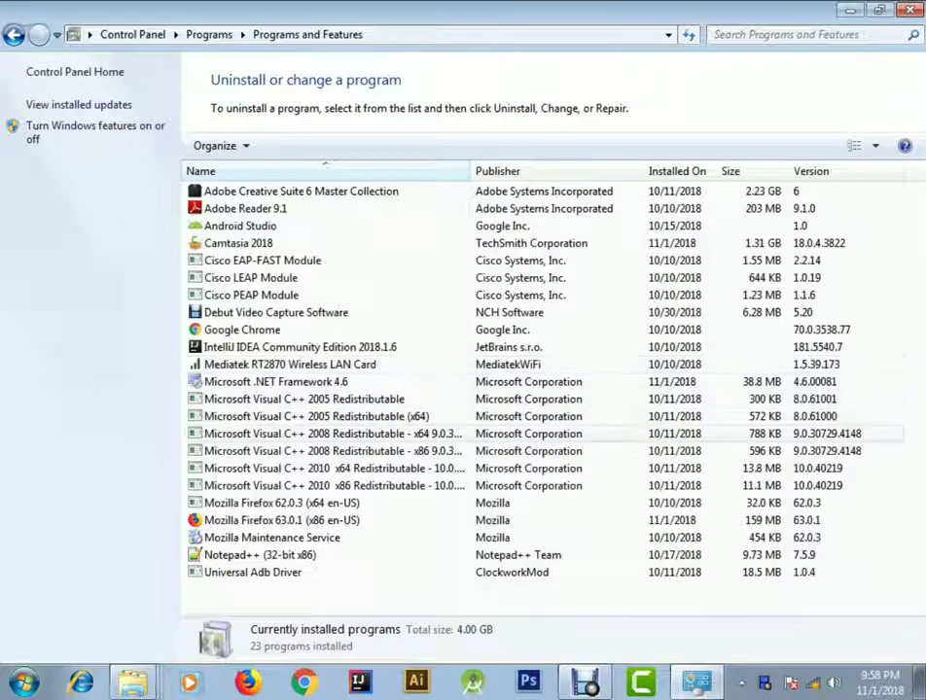
left_click(239, 243)
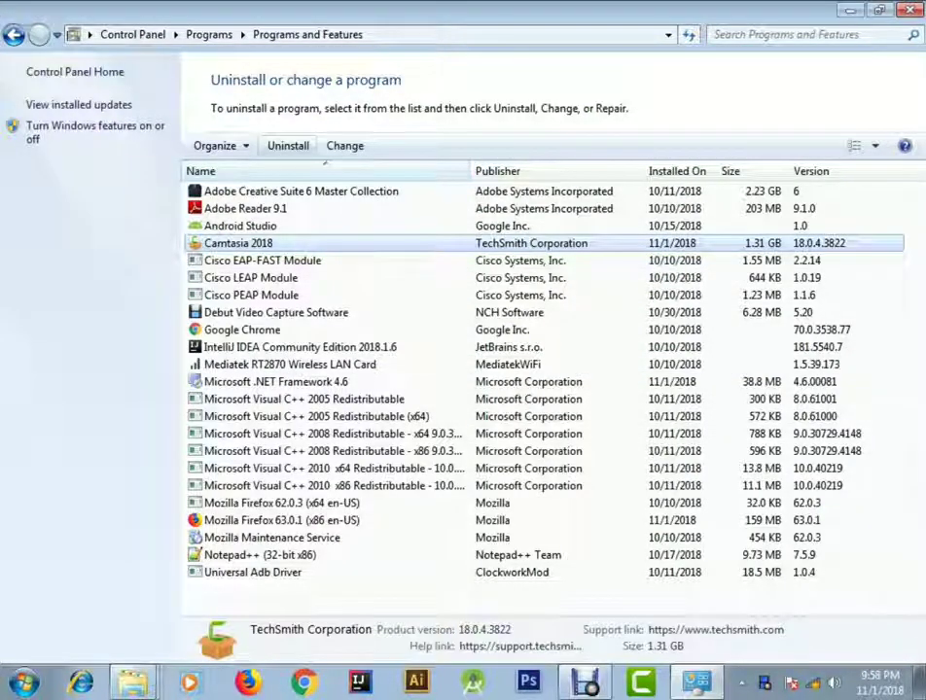
left_click(288, 145)
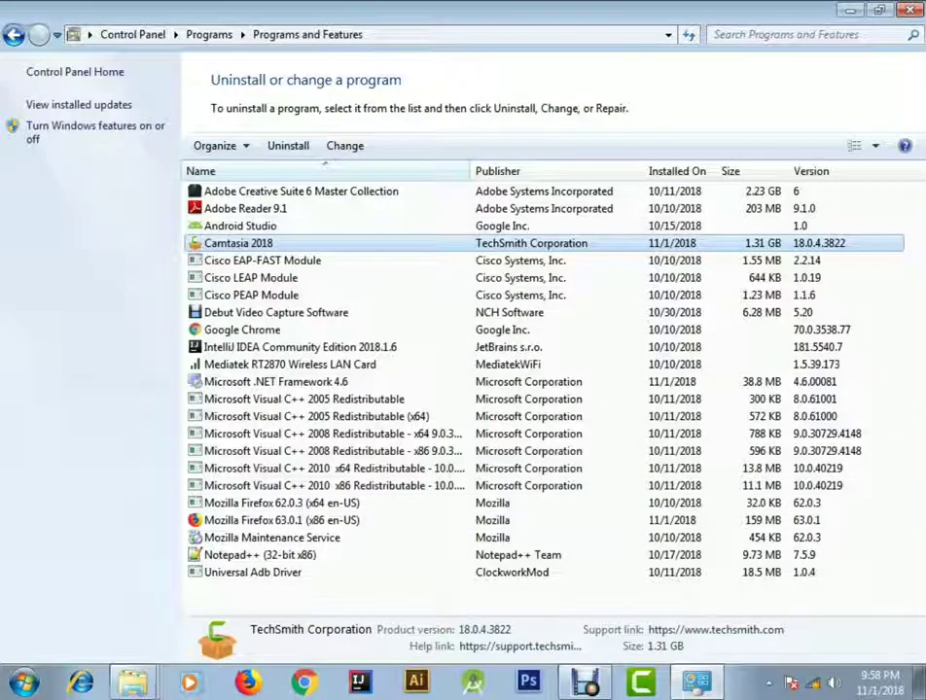
right_click(296, 241)
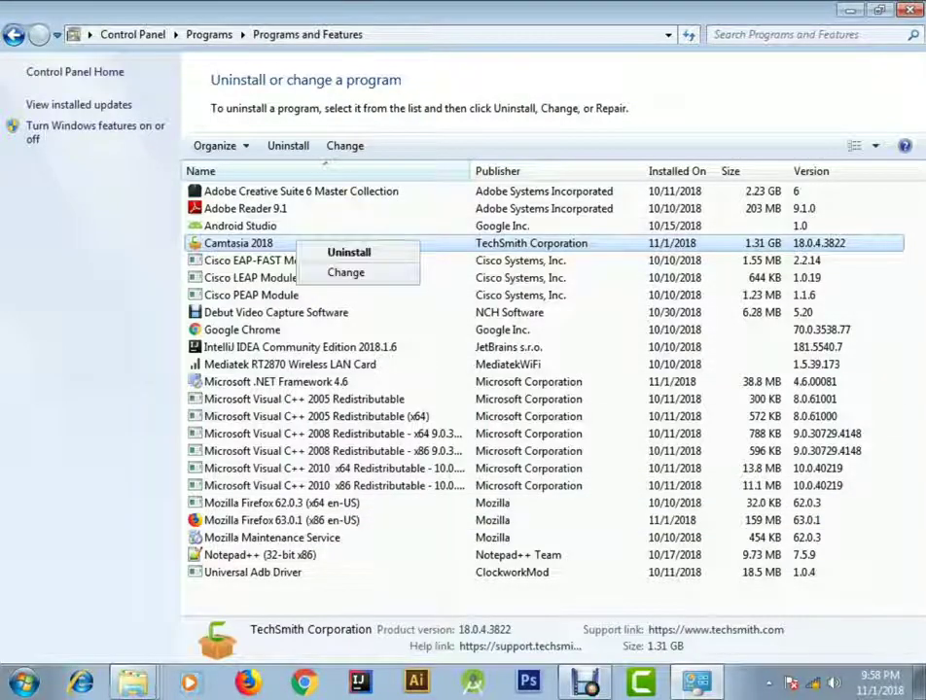
left_click(346, 254)
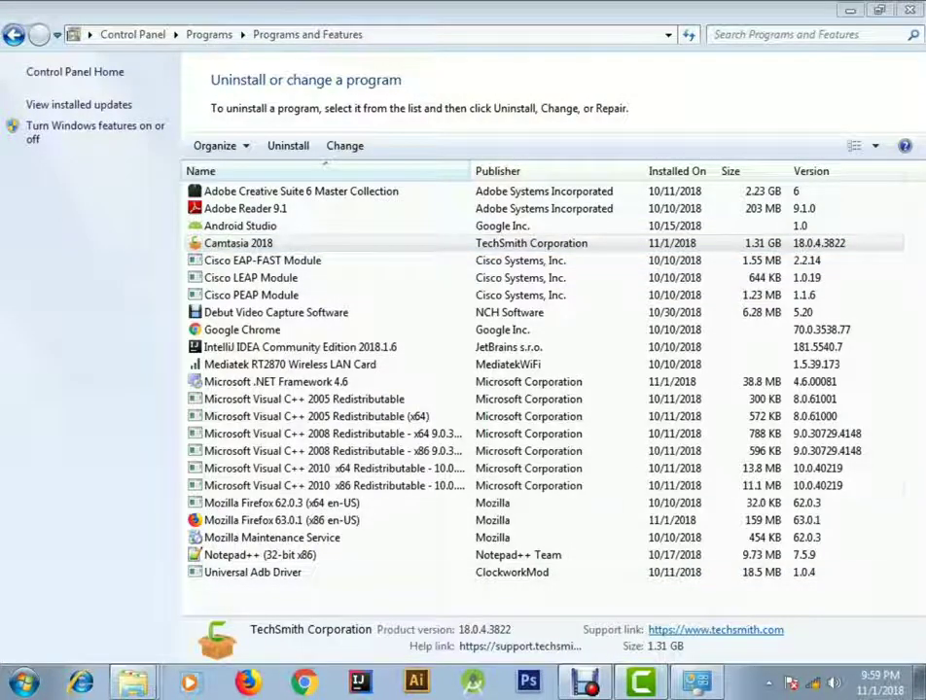
Step: Close the Programs and Features window and leave Camtasia's start window to return to the desktop
left_click(912, 11)
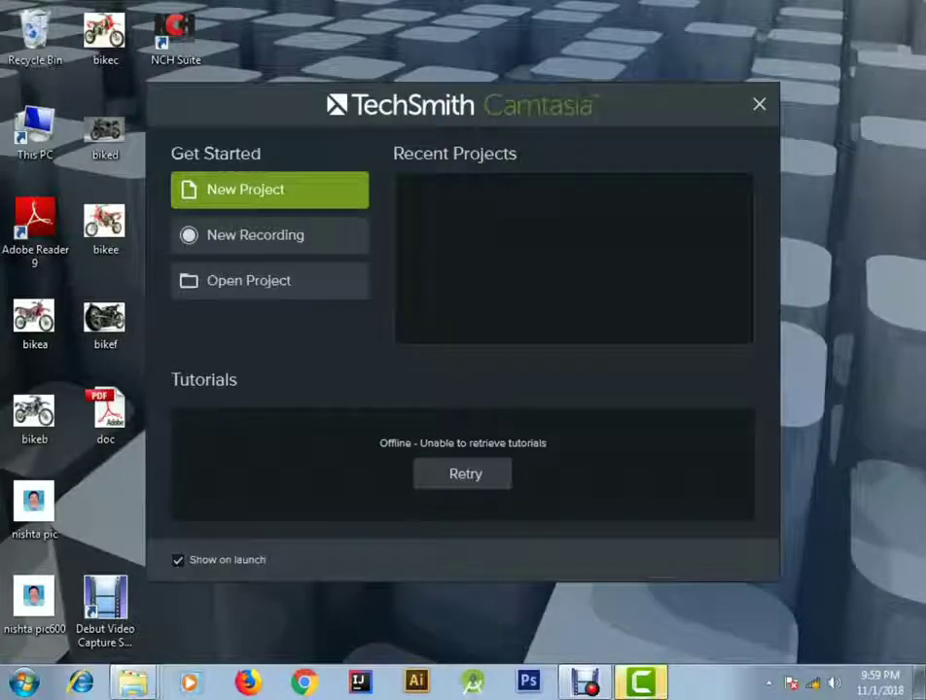
left_click(269, 189)
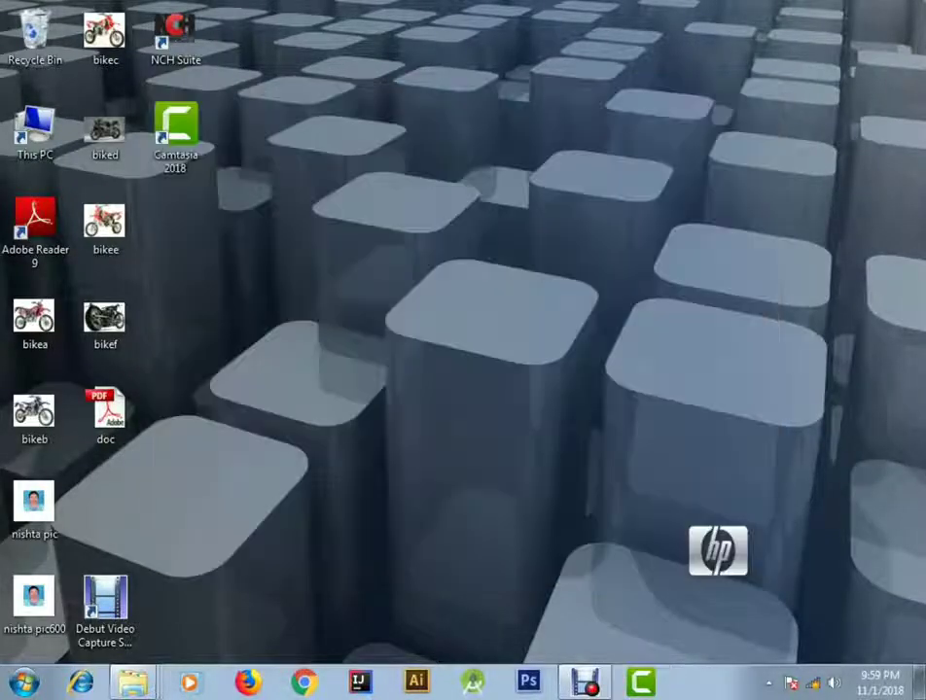
right_click(659, 236)
left_click(709, 292)
Step: Open Control Panel and show the list of installed programs for uninstalling
key("super")
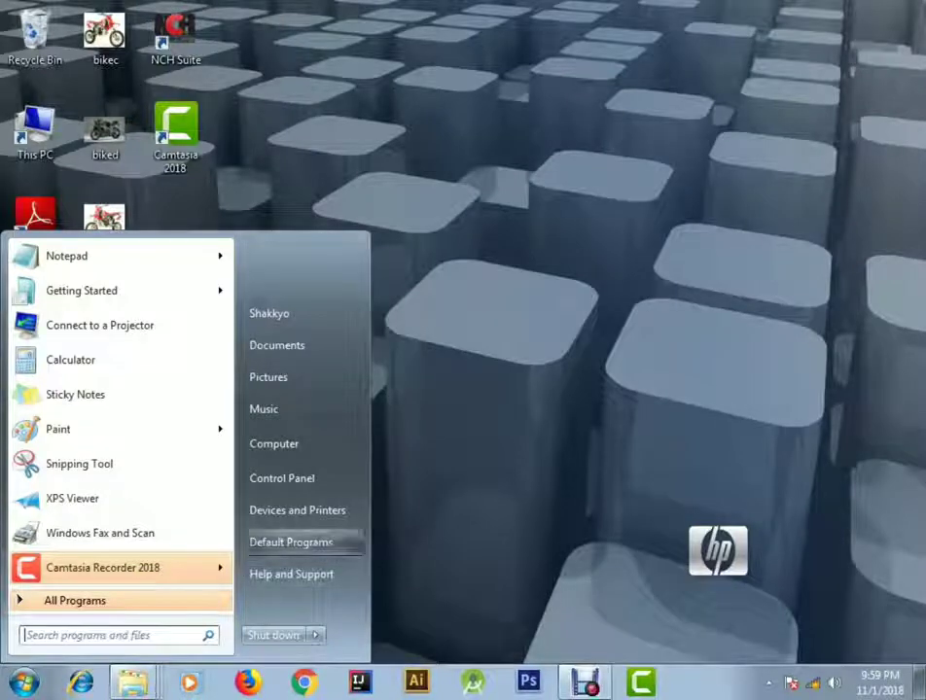
key("Up")
key("Up")
key("Return")
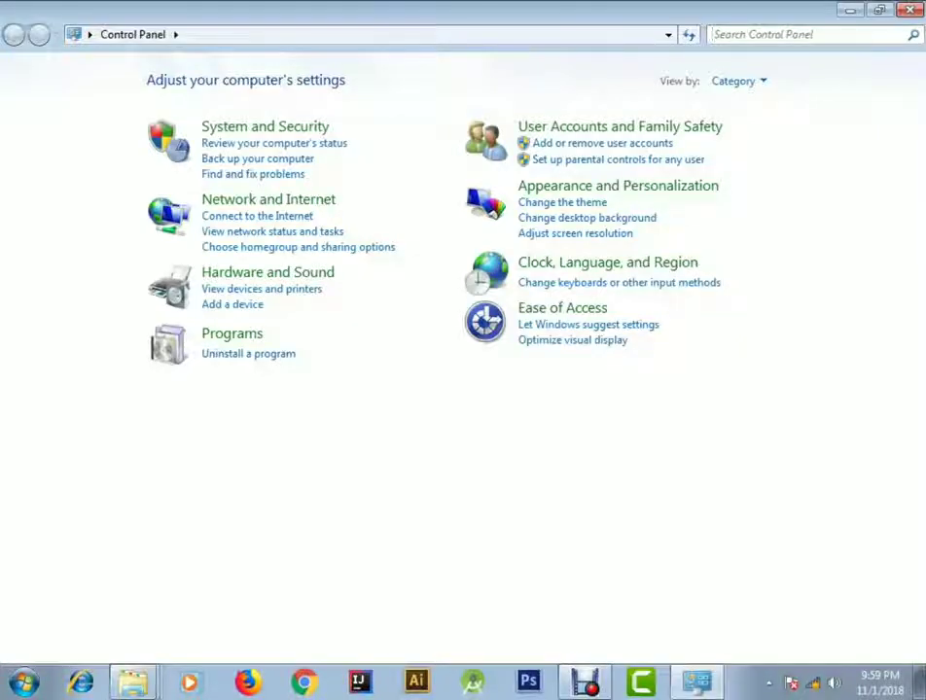
left_click(248, 354)
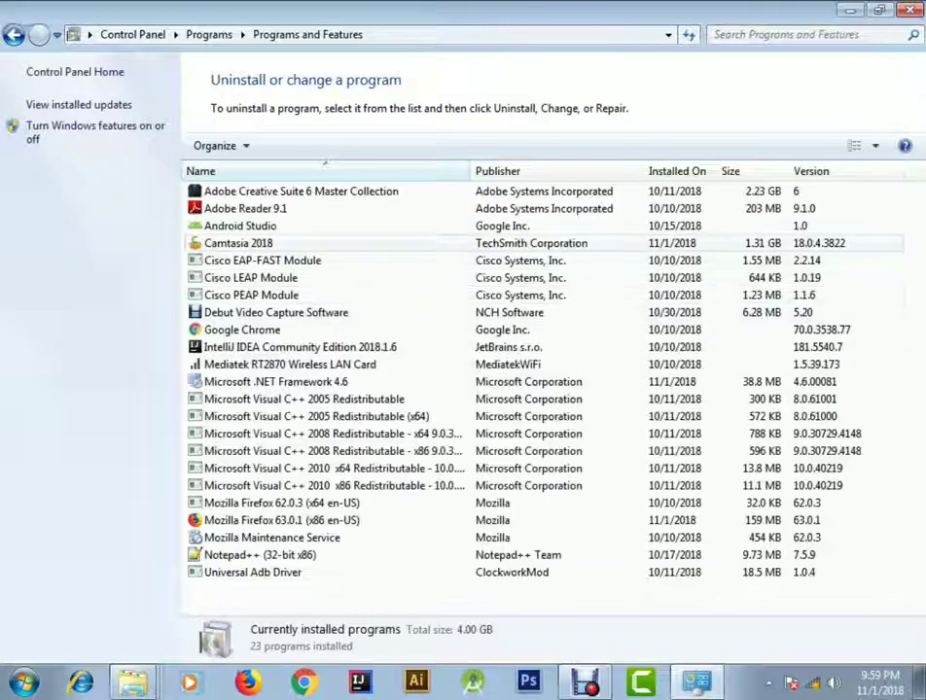
Step: Try to uninstall Camtasia 2018 and Microsoft Visual C++ 2008 Redistributable x64, declining the removal confirmation
double_click(248, 244)
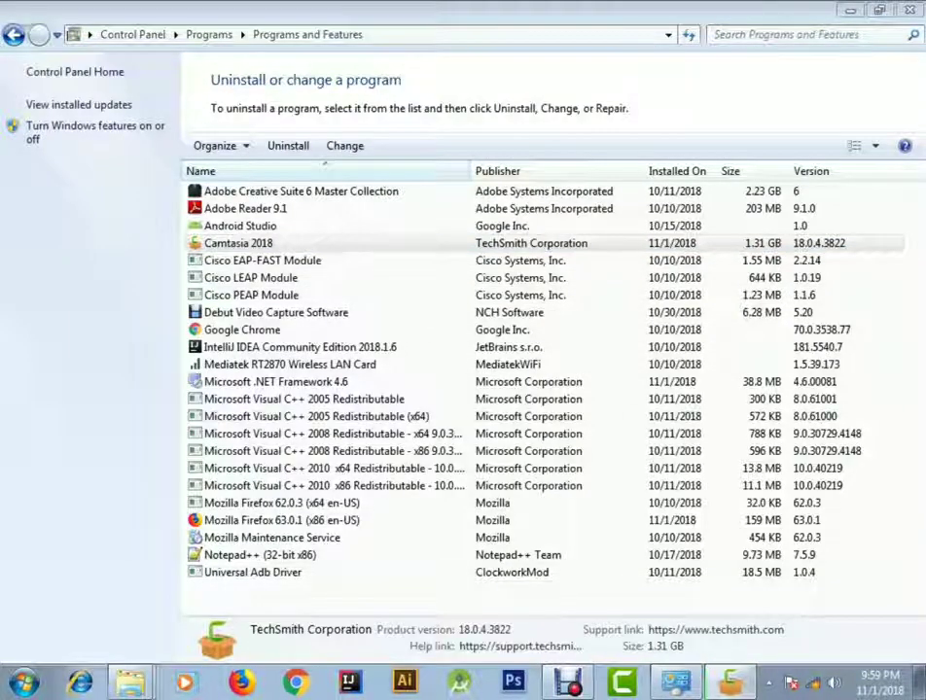
double_click(333, 434)
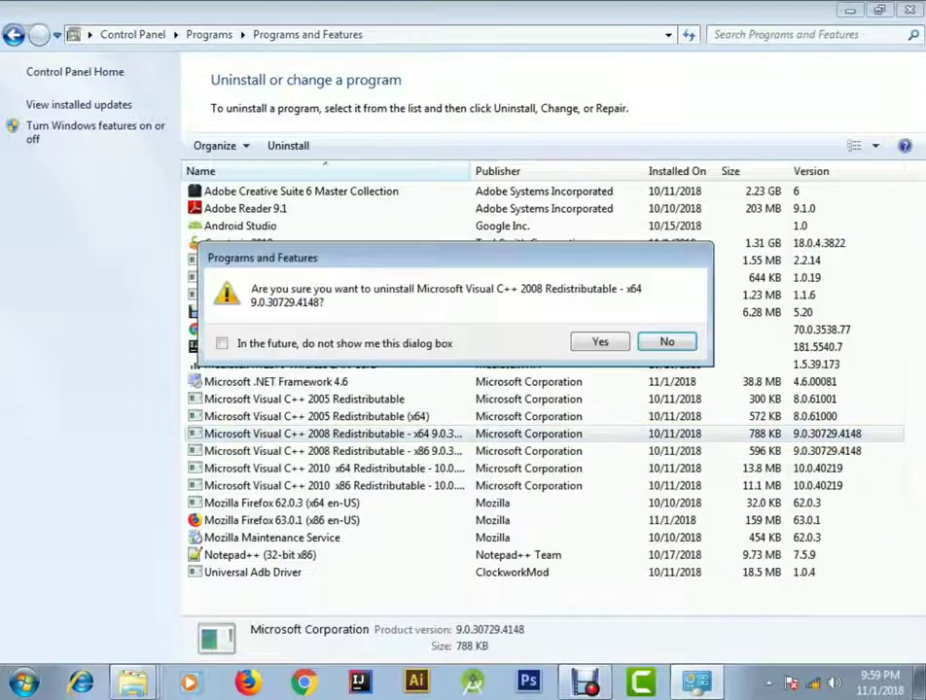
left_click(667, 343)
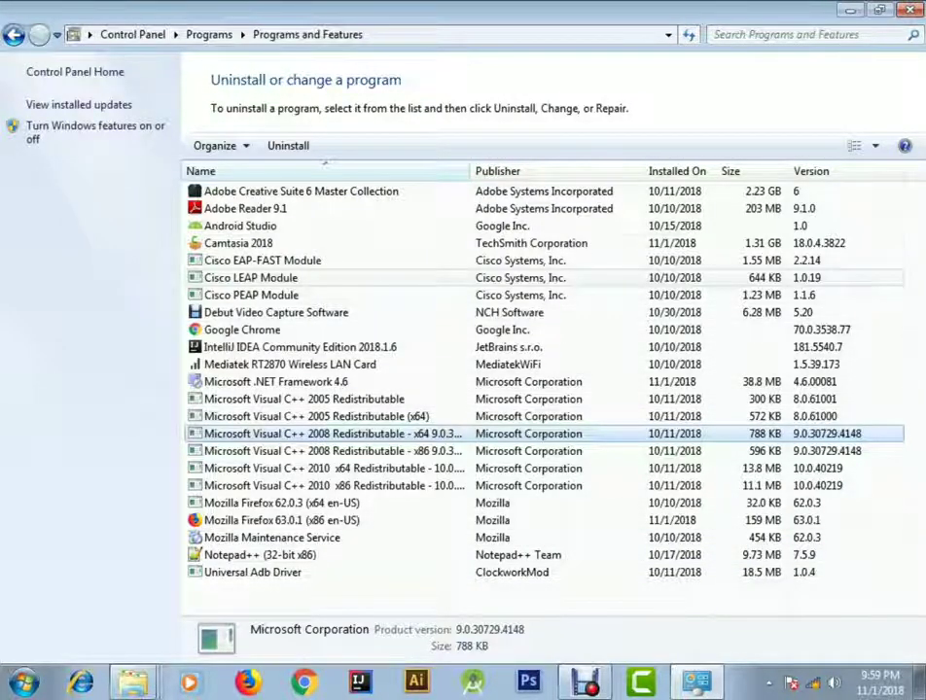
Step: Check the available uninstall option for Adobe Creative Suite 6 Master Collection without removing it
left_click(297, 192)
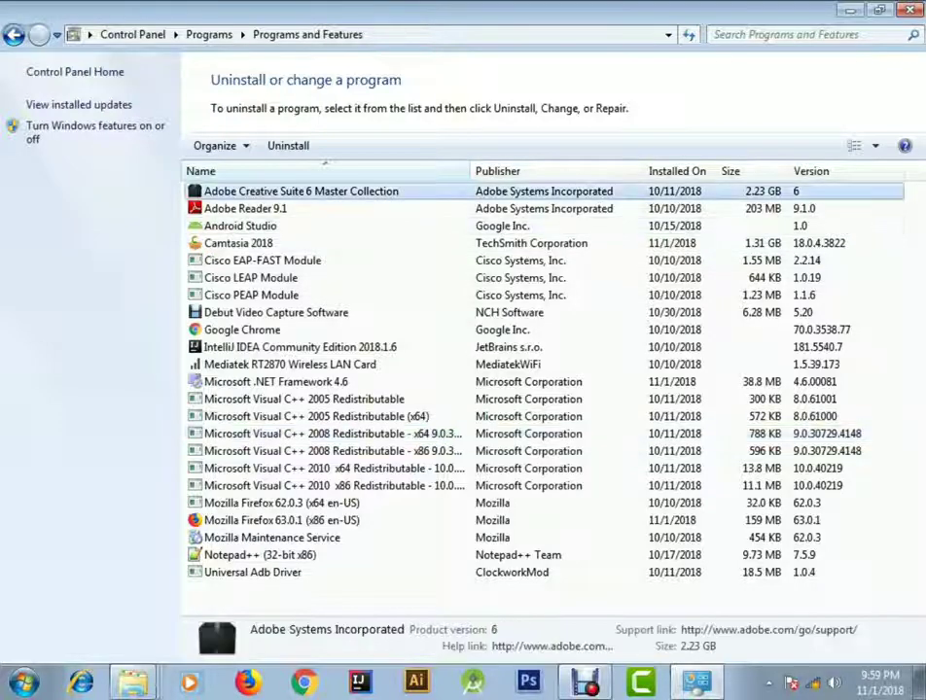
right_click(297, 192)
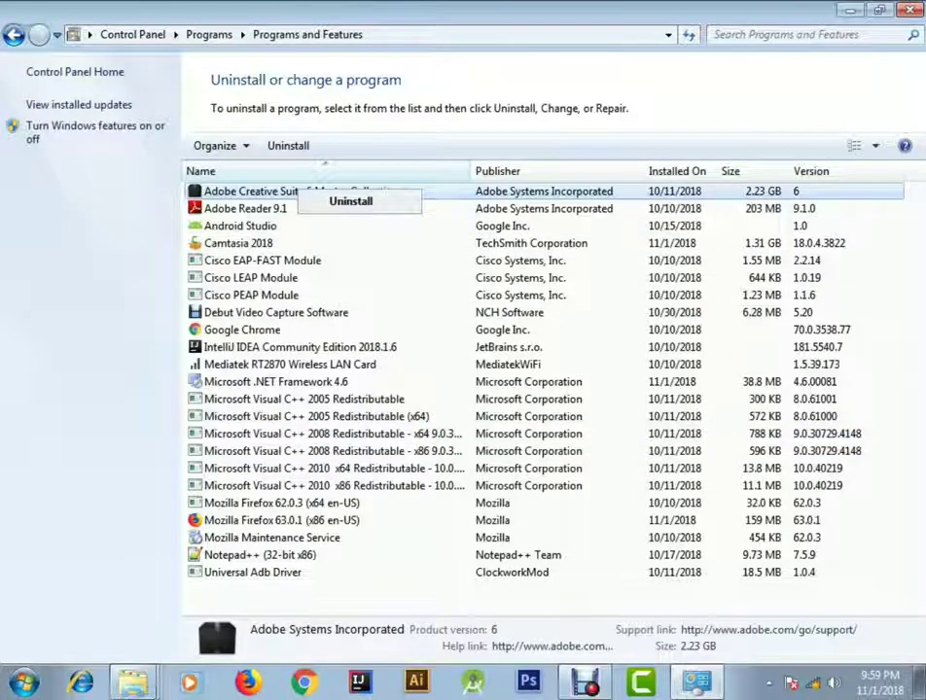
left_click(389, 417)
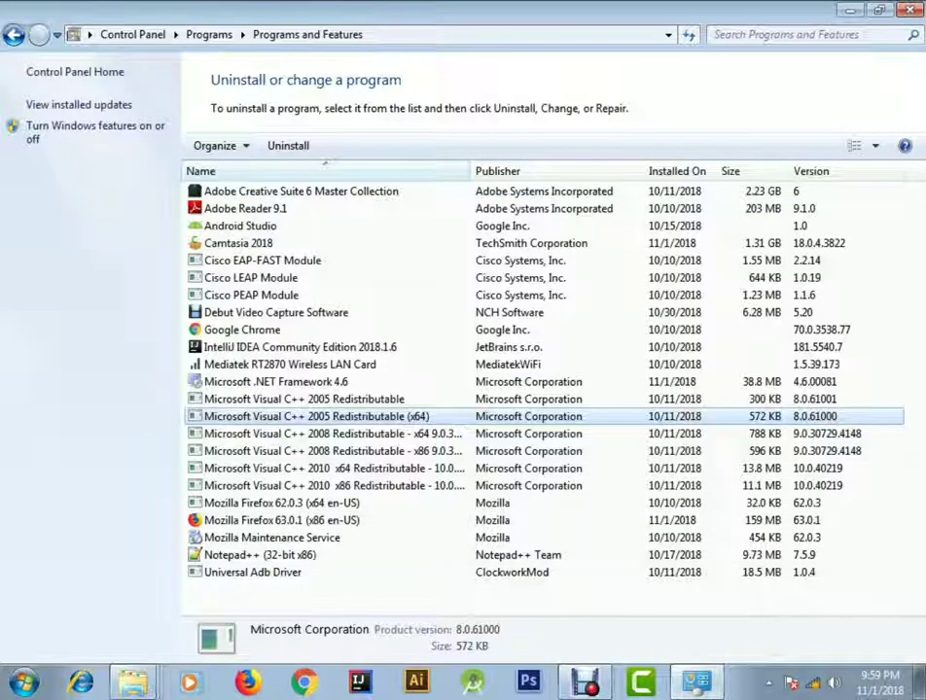
Step: Close the Programs and Features window and return to the desktop
left_click(584, 682)
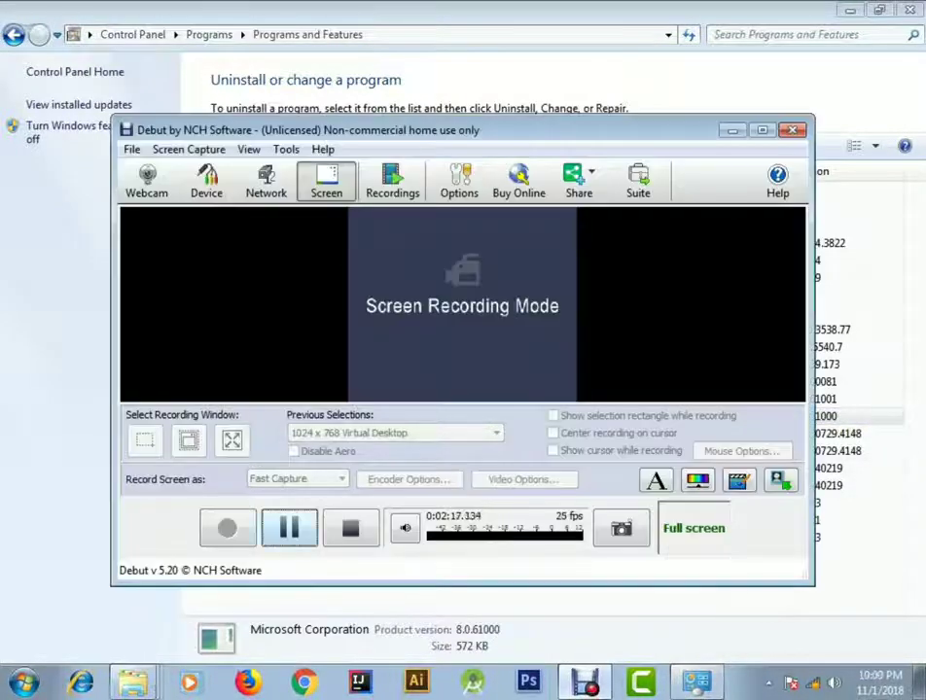
left_click(585, 682)
left_click(909, 10)
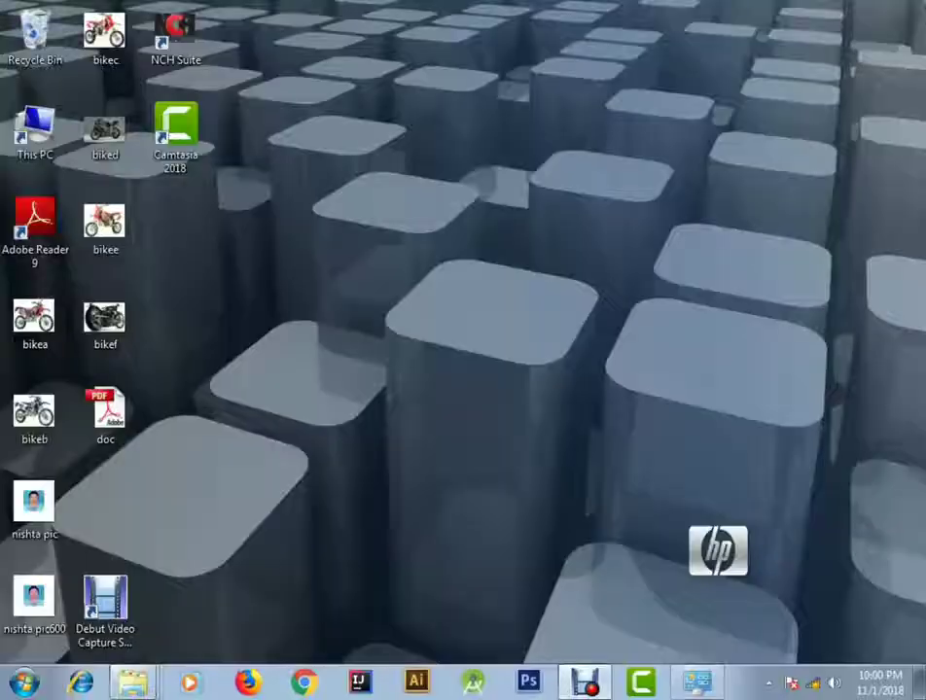
right_click(502, 211)
left_click(550, 263)
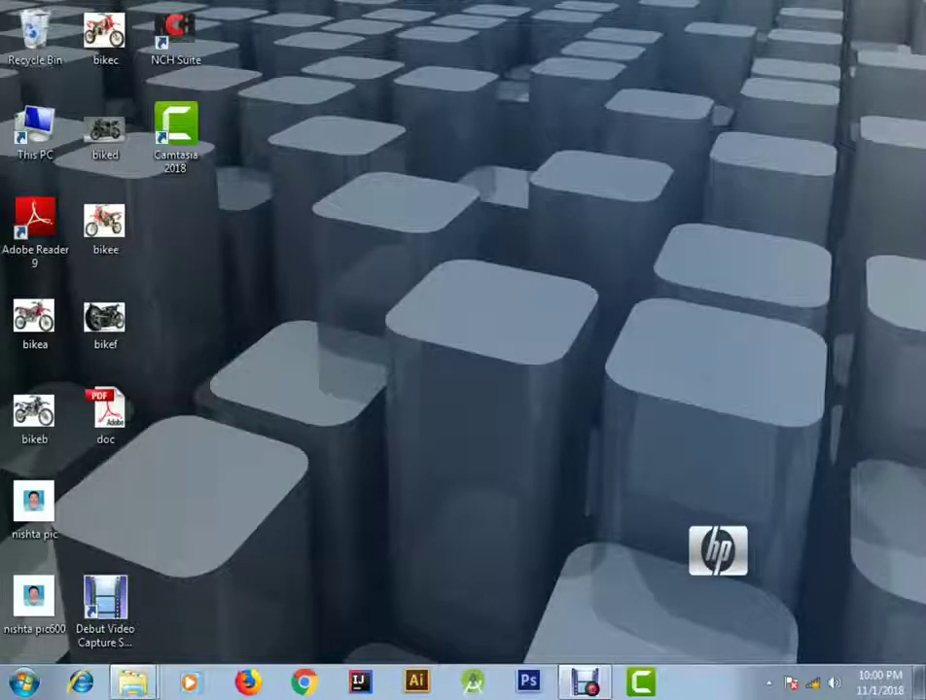
left_click(105, 611)
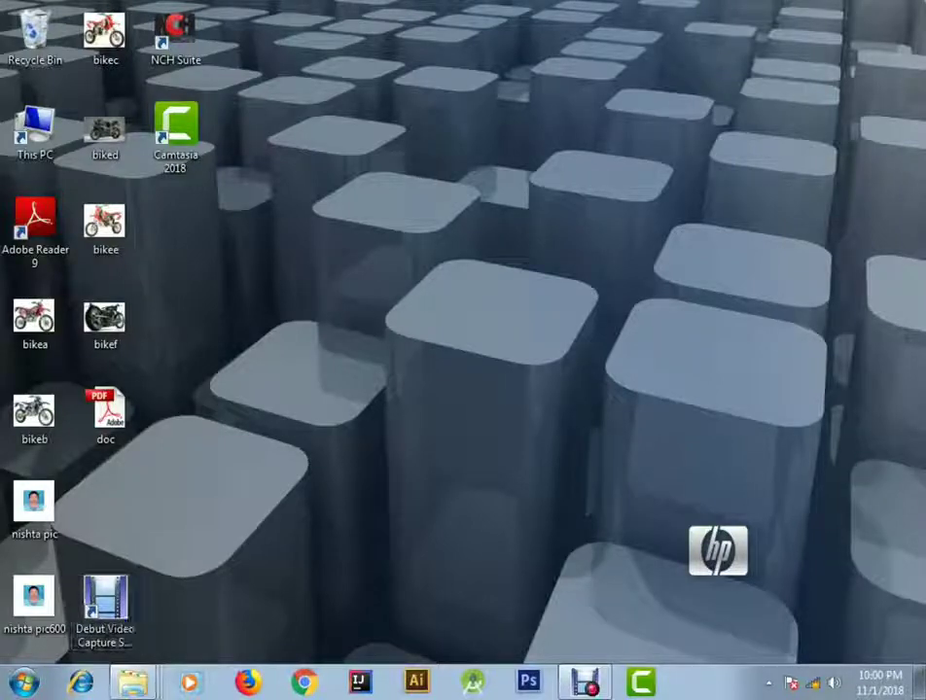
Step: Reopen Control Panel's Programs and Features list of installed programs
key("super")
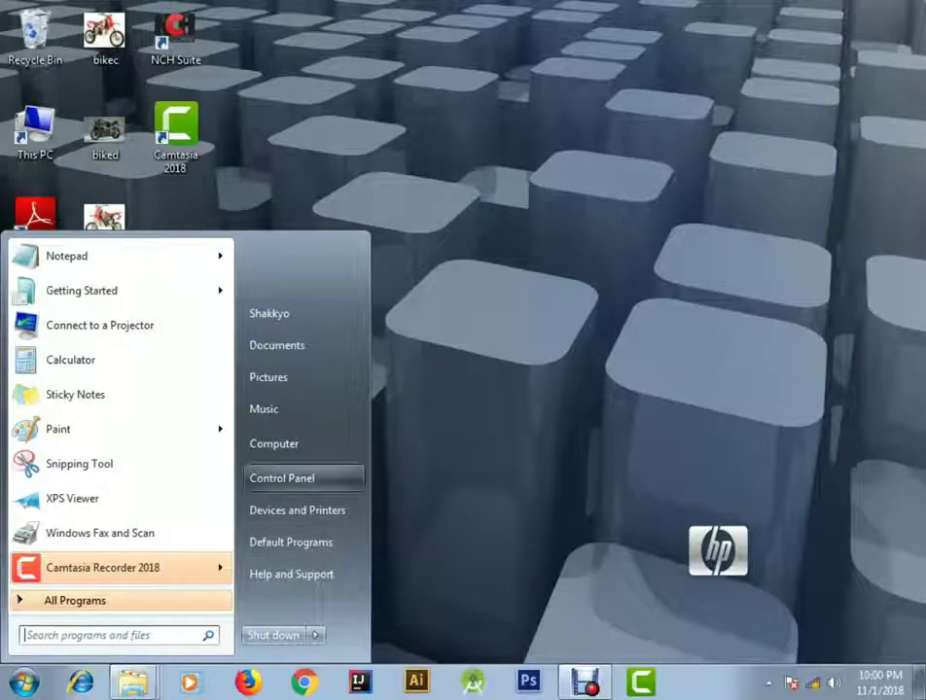
left_click(283, 478)
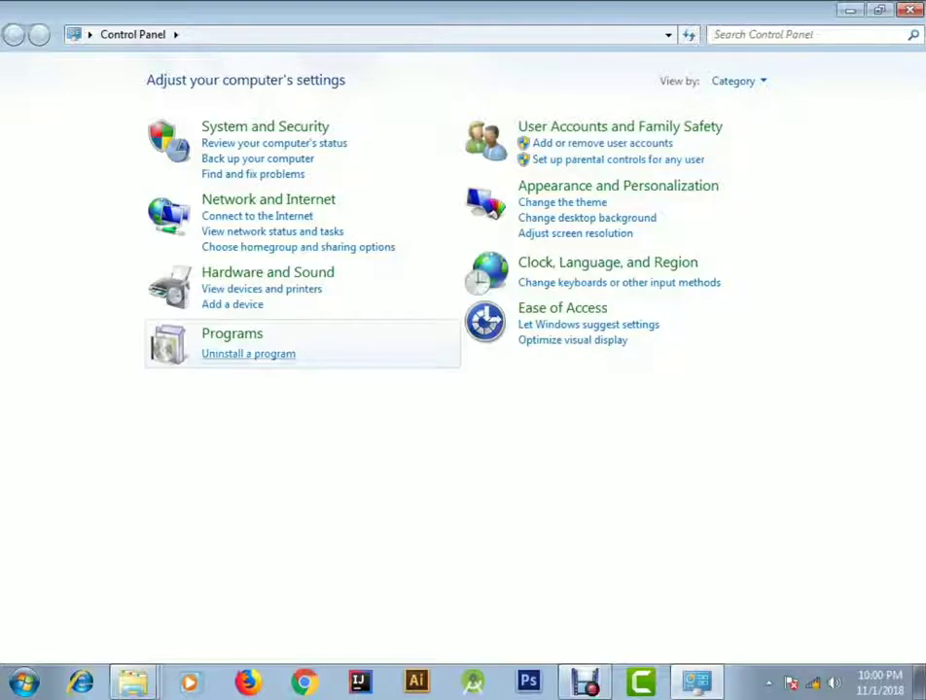
left_click(248, 354)
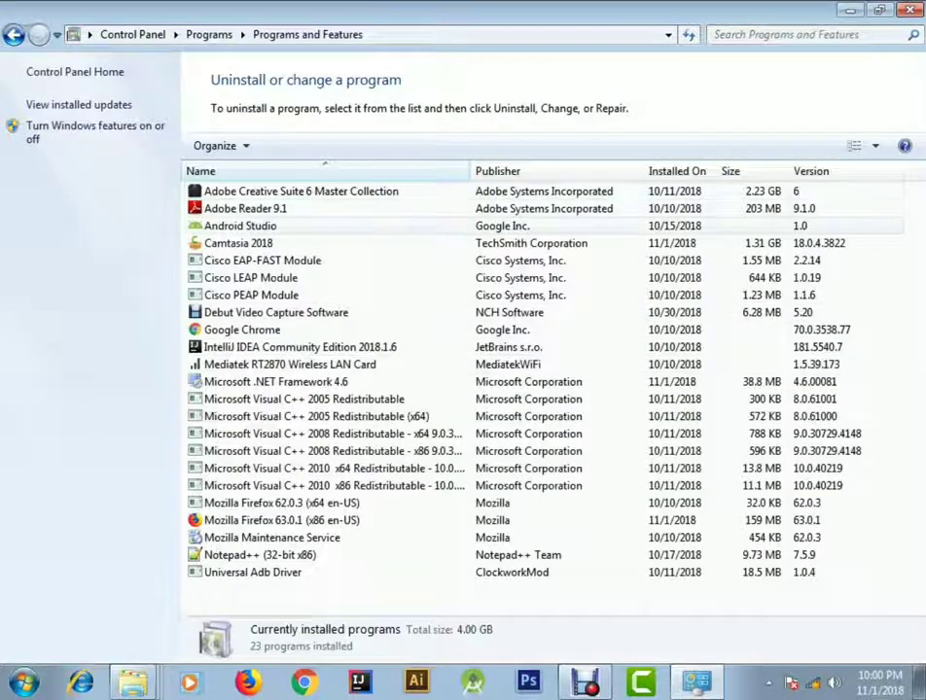
Step: Examine the uninstall and change options for Adobe Creative Suite 6 Master Collection, Adobe Reader 9.1 and Android Studio
left_click(302, 192)
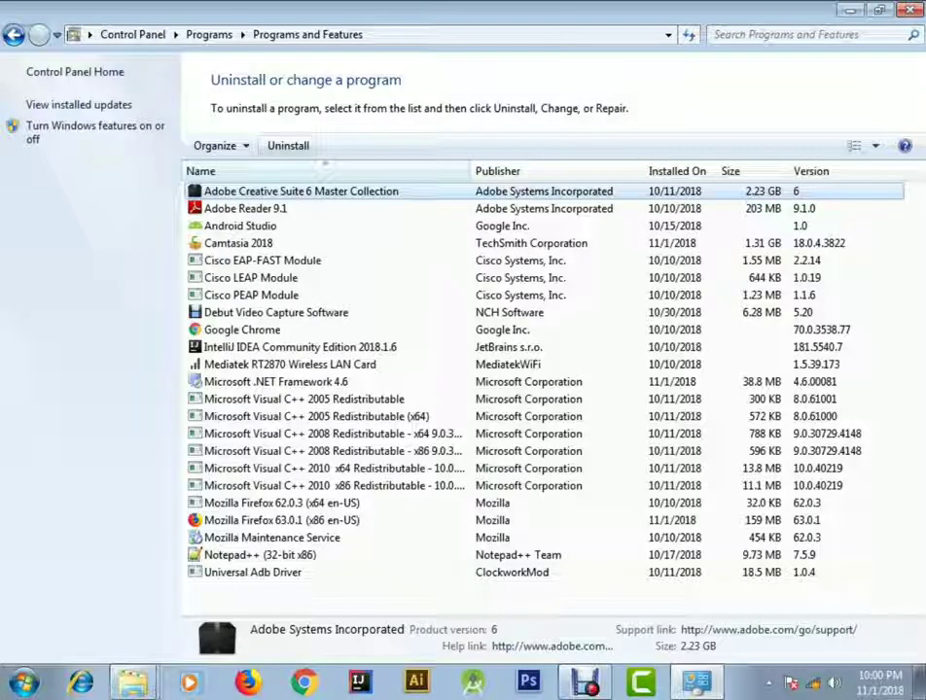
key("Down")
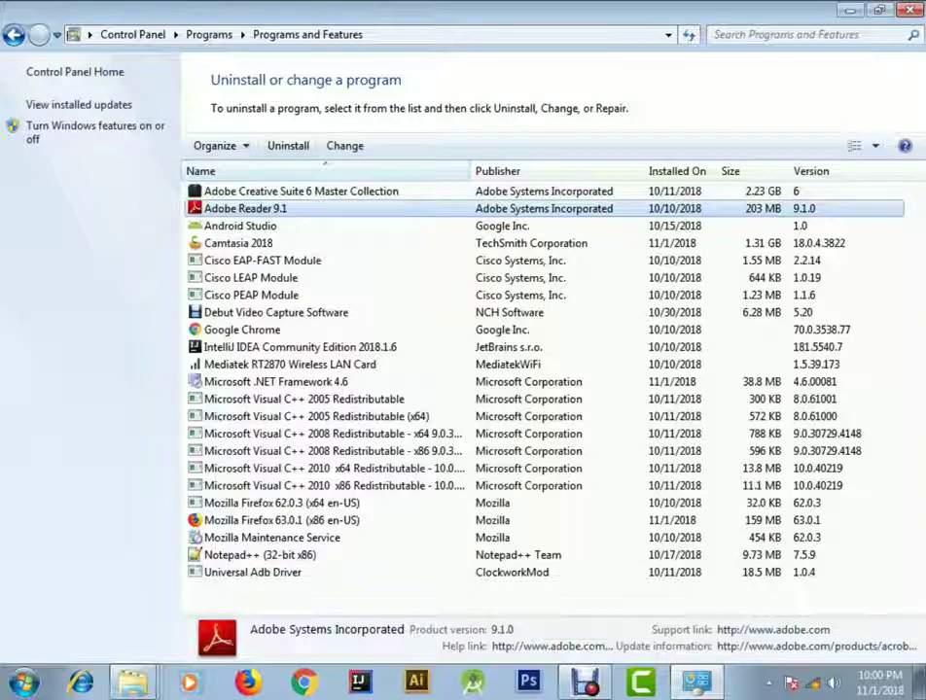
key("shift+F10")
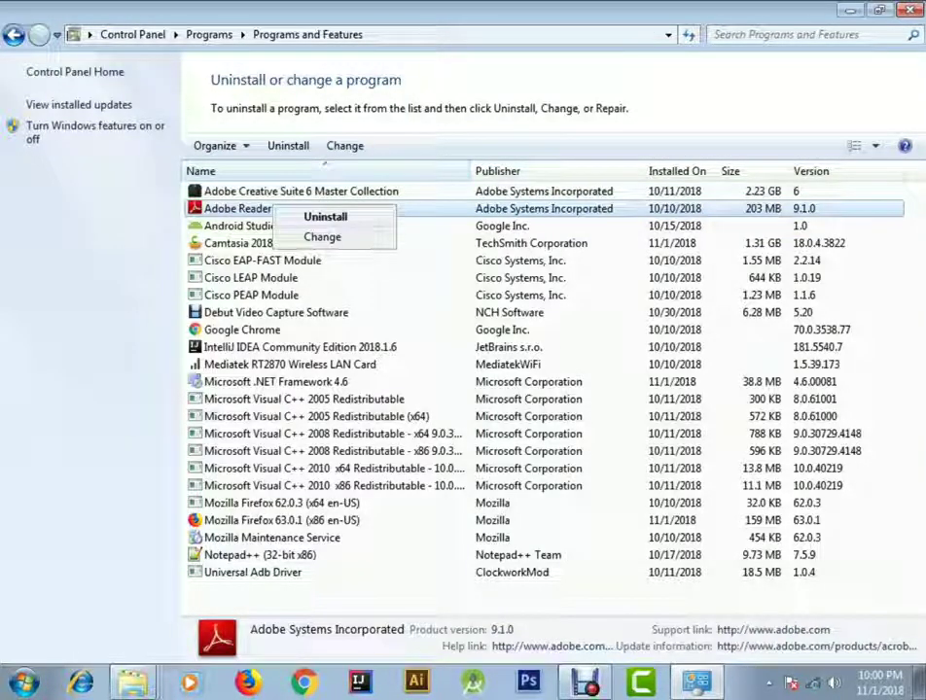
key("Escape")
left_click(240, 226)
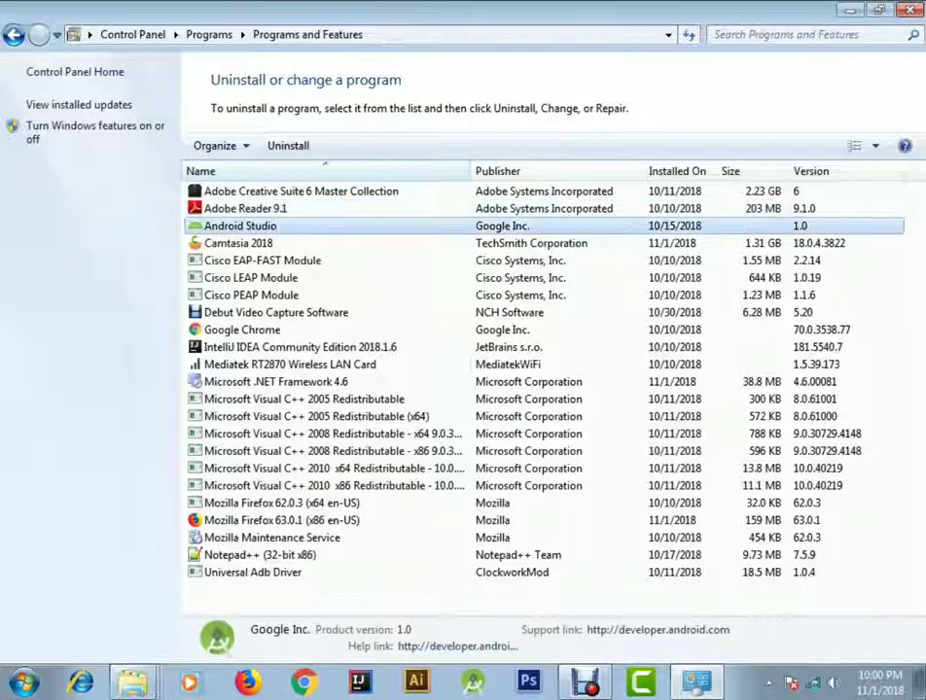
key("shift+F10")
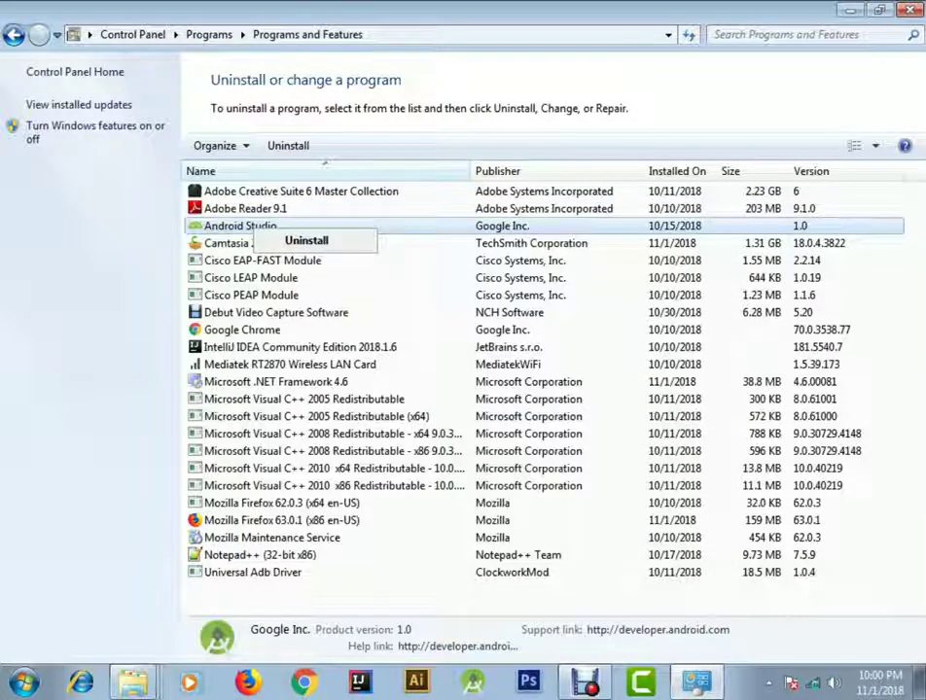
key("Escape")
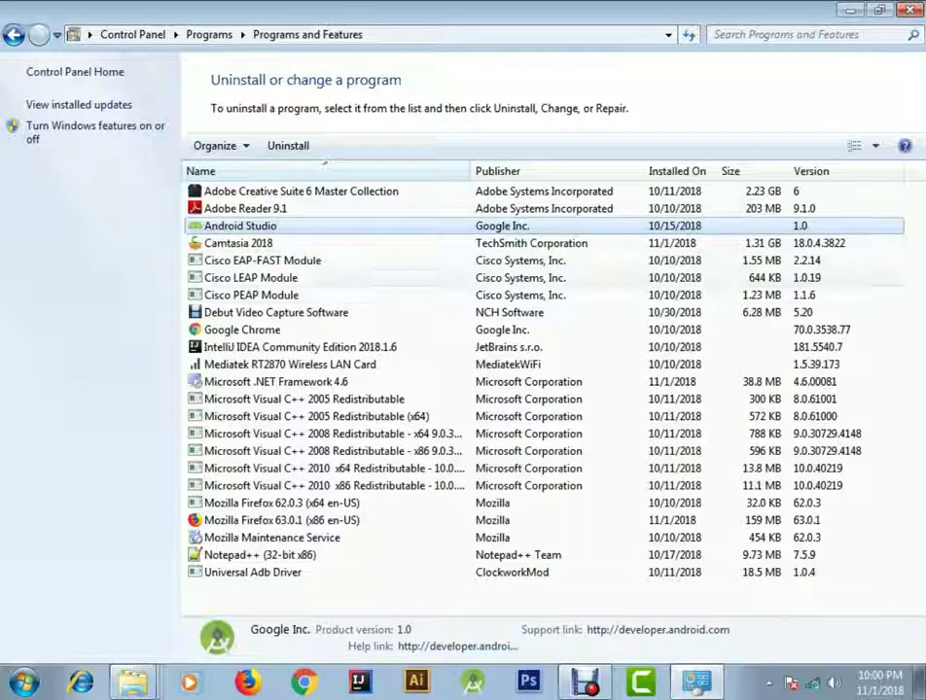
Step: Examine the uninstall options for Debut Video Capture Software, Google Chrome and Mozilla Firefox 63.0.1
left_click(277, 312)
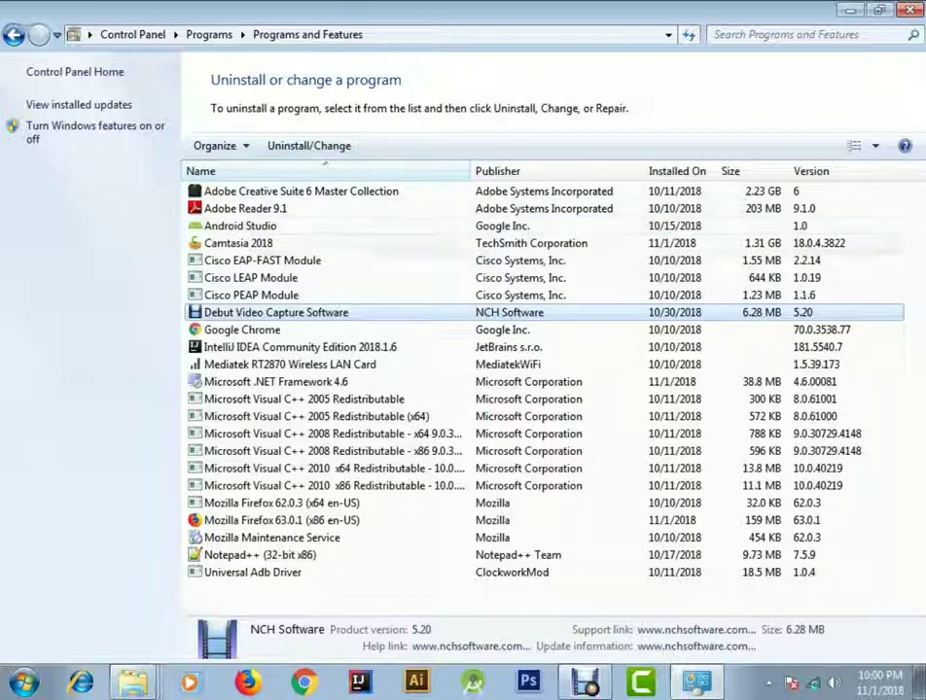
right_click(245, 313)
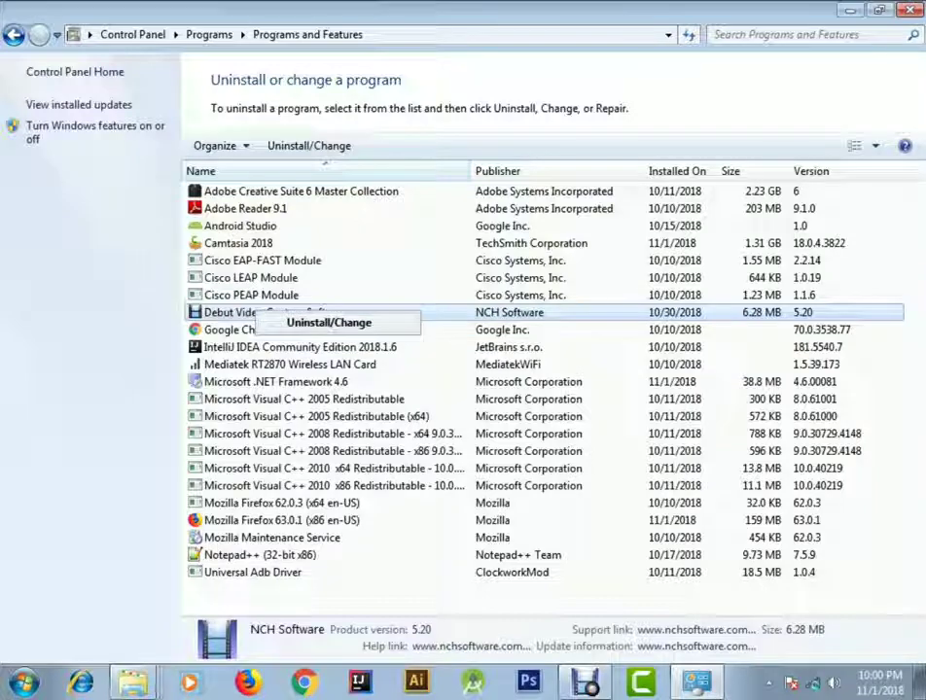
left_click(238, 331)
right_click(226, 331)
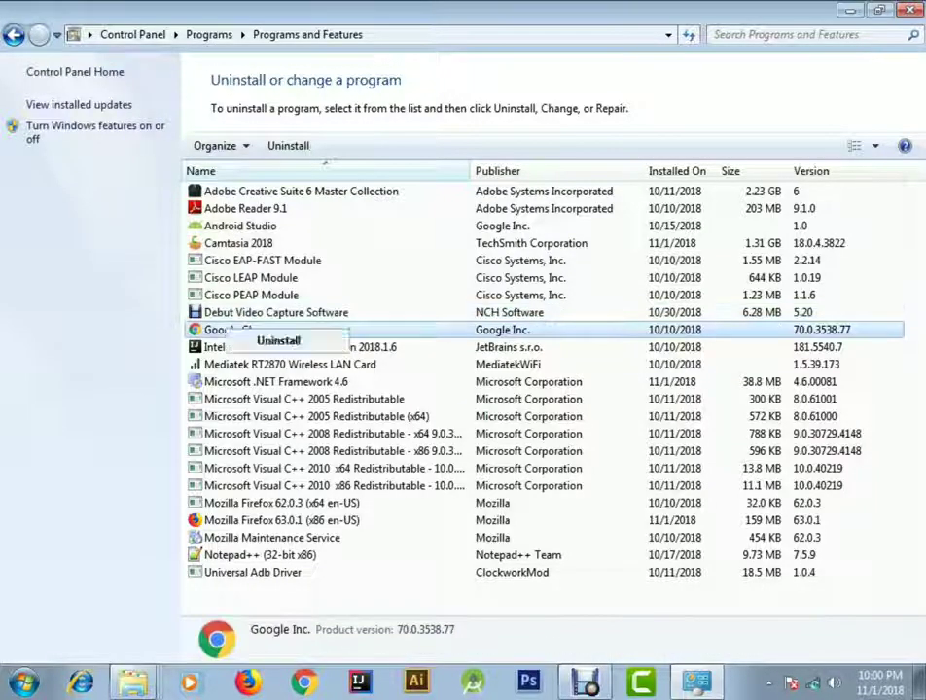
left_click(218, 330)
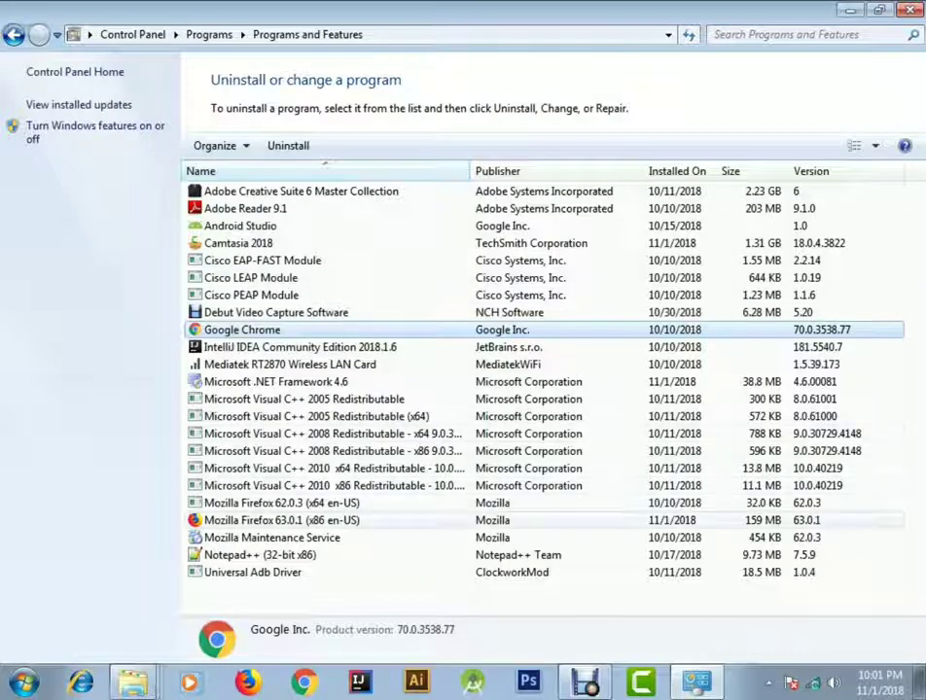
left_click(272, 521)
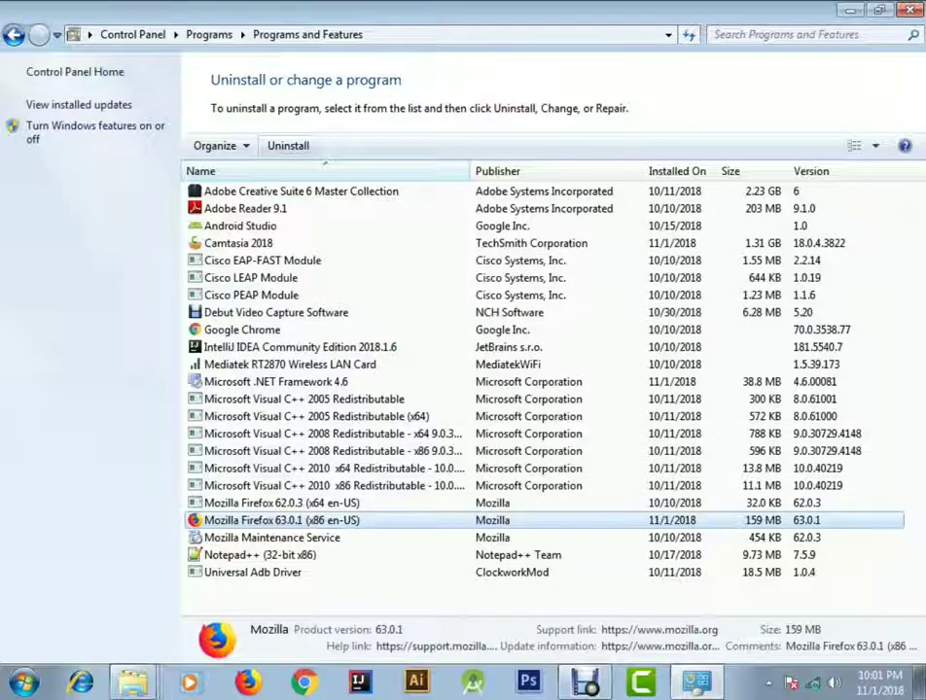
Step: Examine the uninstall options for Mozilla Firefox 63.0.1, Notepad++ (32-bit x86) and Cisco PEAP Module in the installed programs list
right_click(264, 524)
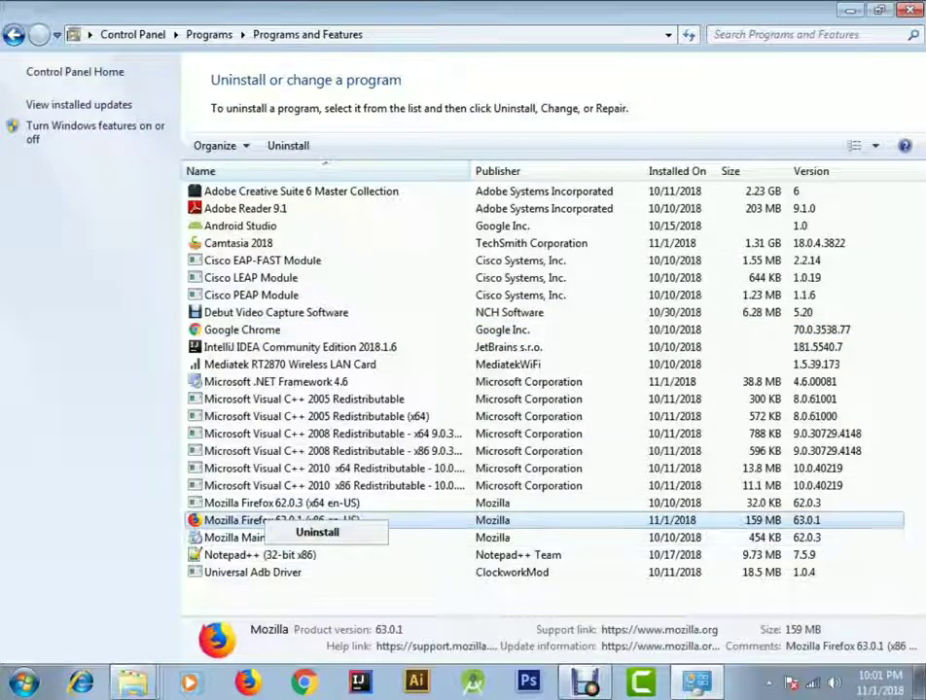
left_click(262, 503)
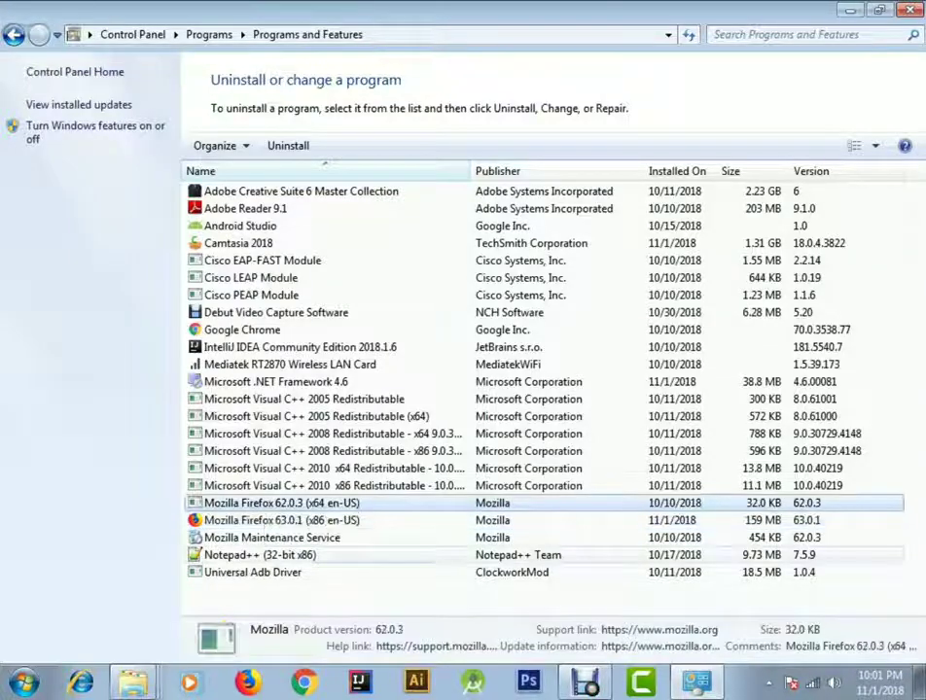
left_click(249, 555)
right_click(249, 557)
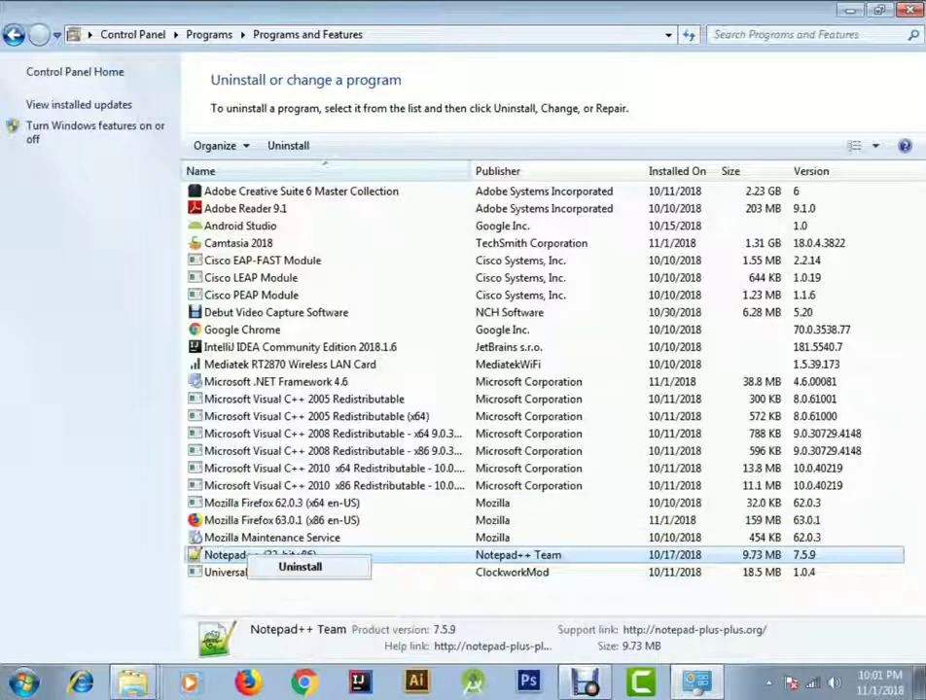
left_click(300, 567)
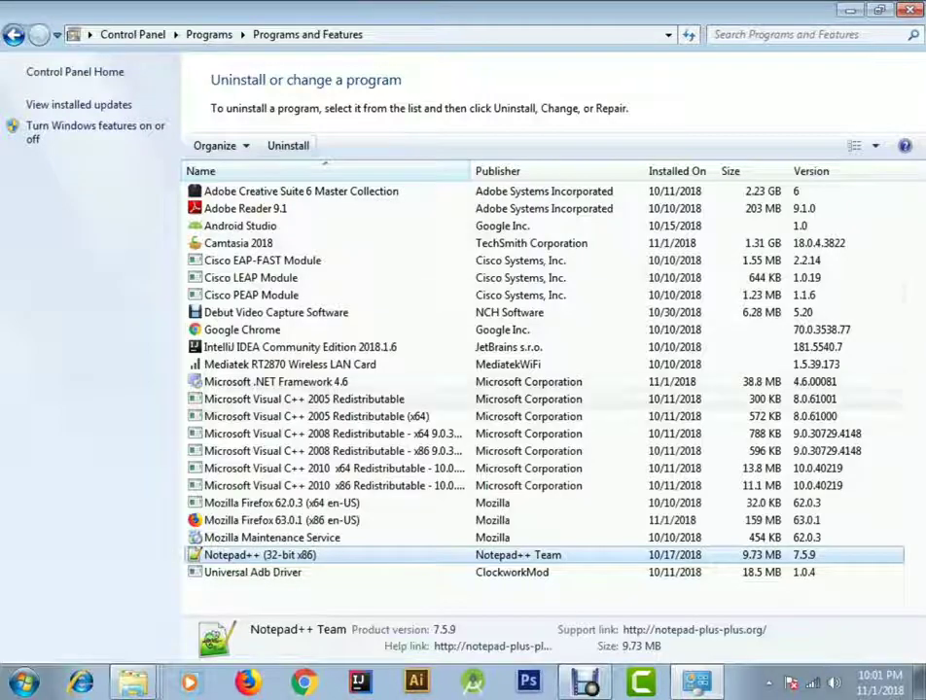
left_click(255, 295)
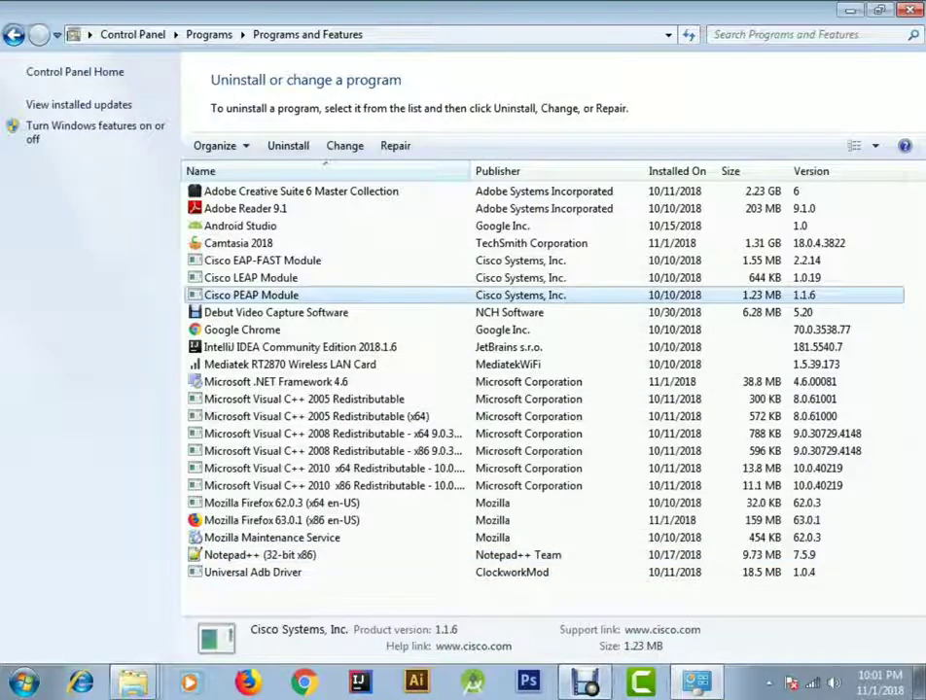
left_click(585, 683)
left_click(289, 530)
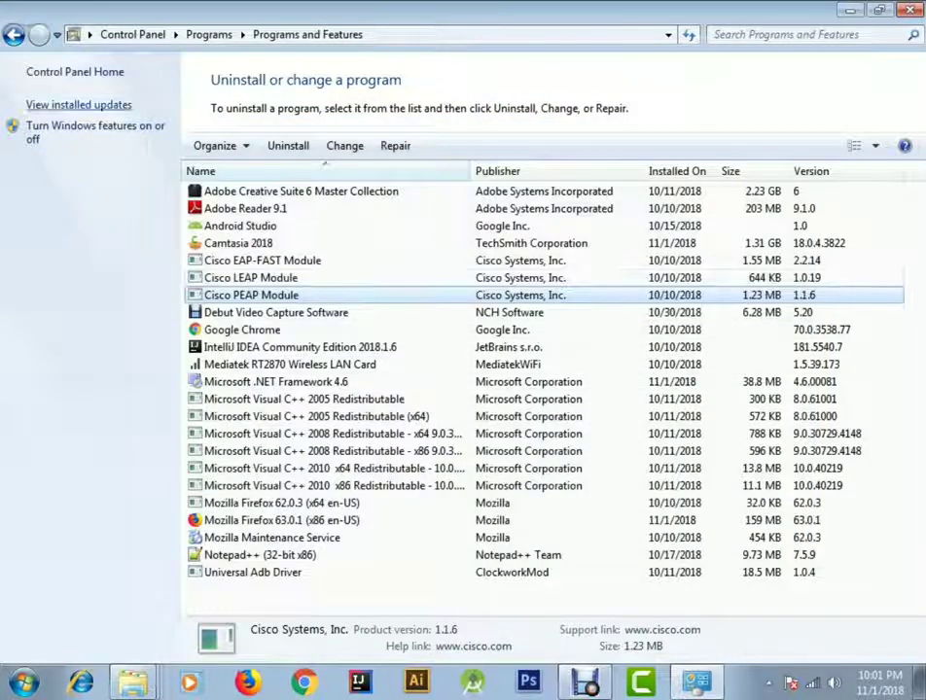
Step: Go back to the Control Panel home page, close the window and refresh the desktop
left_click(13, 34)
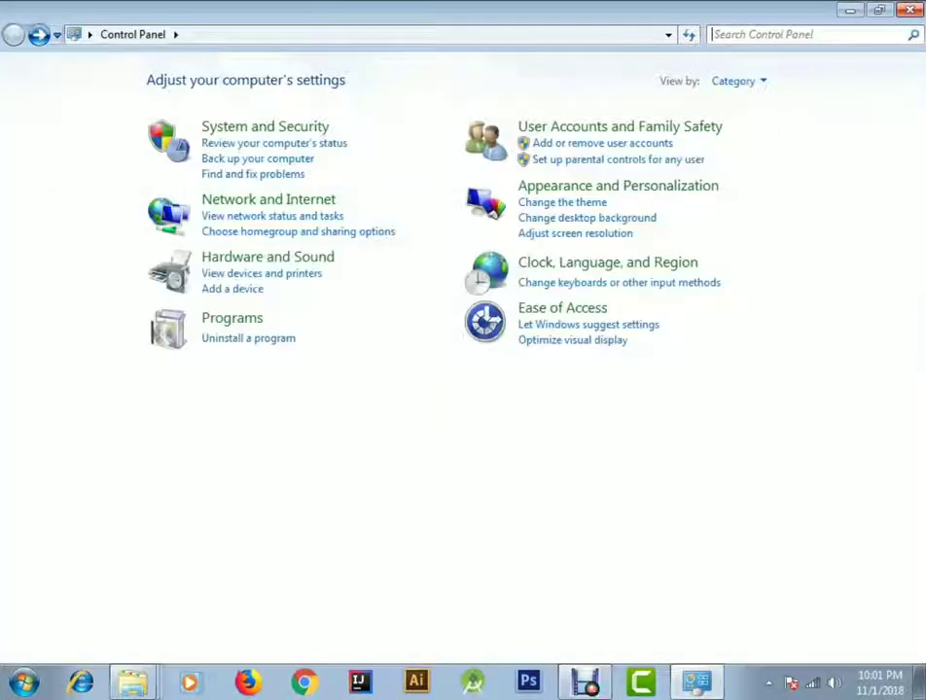
left_click(909, 10)
right_click(598, 144)
left_click(646, 196)
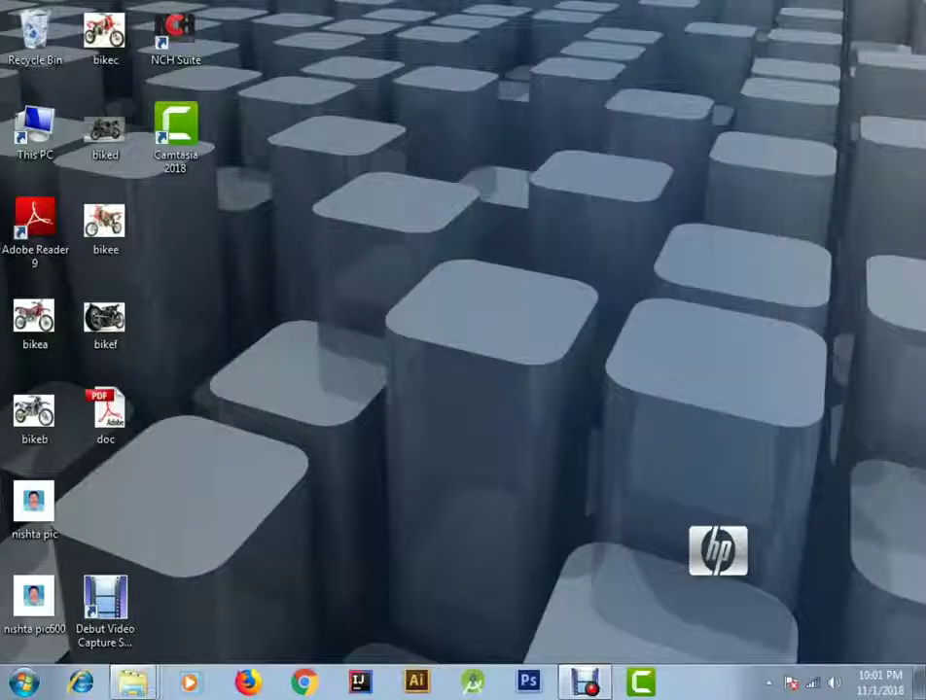